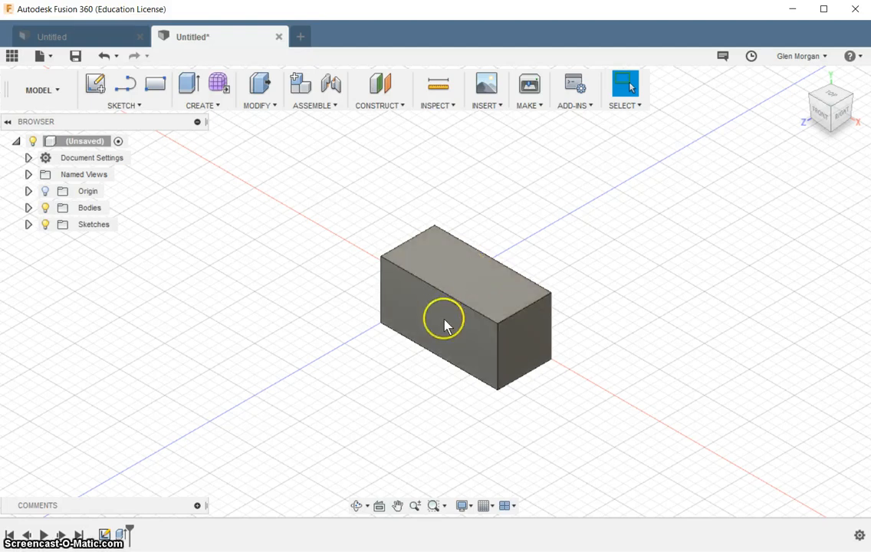
Start a new sketch on the block's long front face.
click(132, 105)
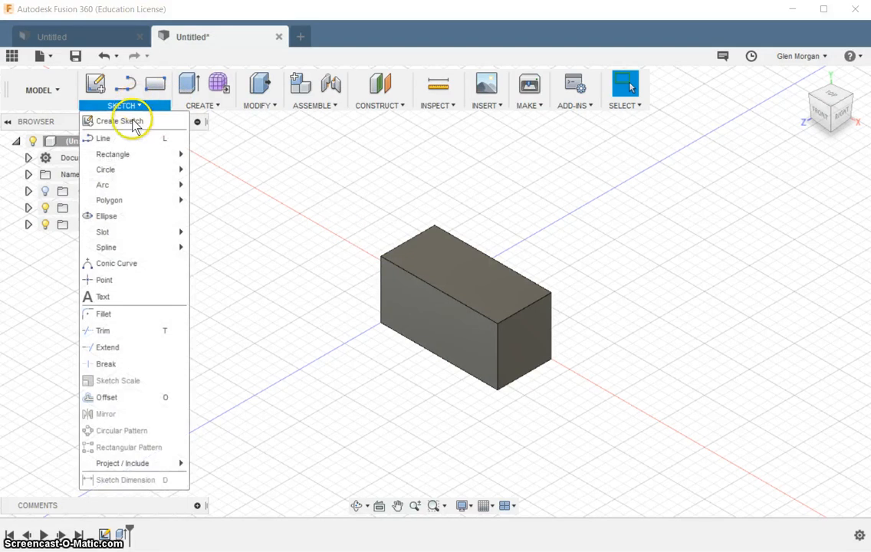
click(125, 121)
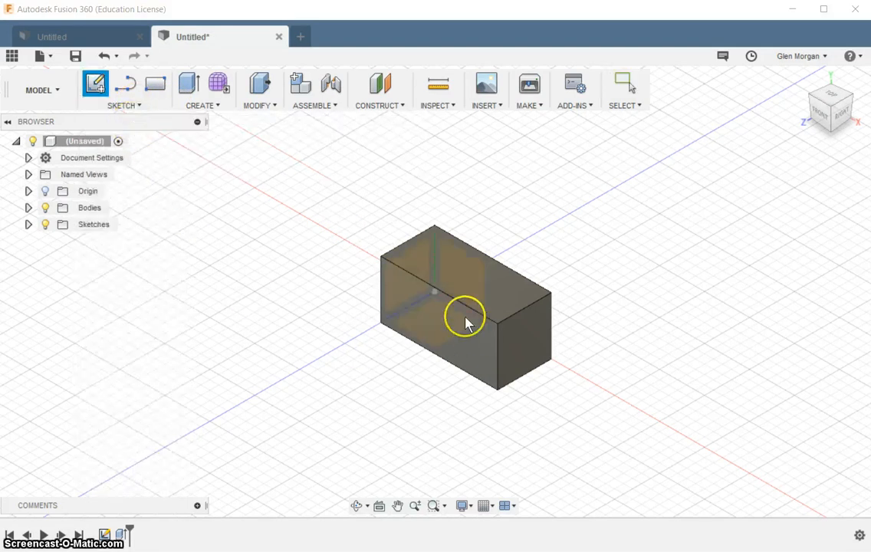
click(490, 345)
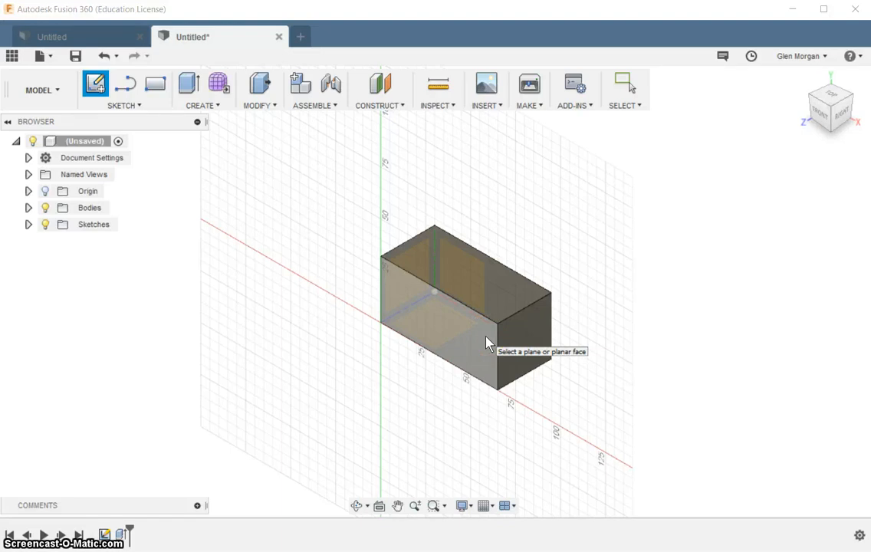
click(487, 343)
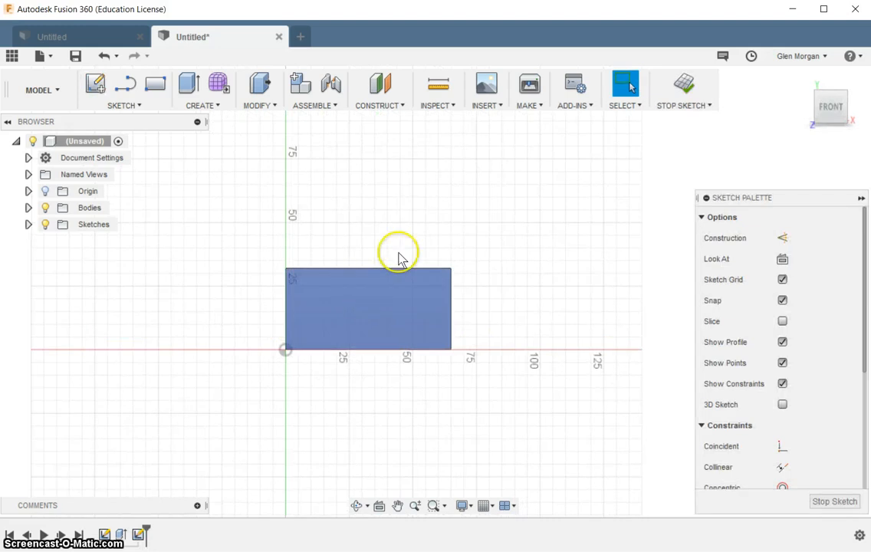
Draw a two-point rectangle about 53 mm wide inside the outline of the block's front face.
click(140, 107)
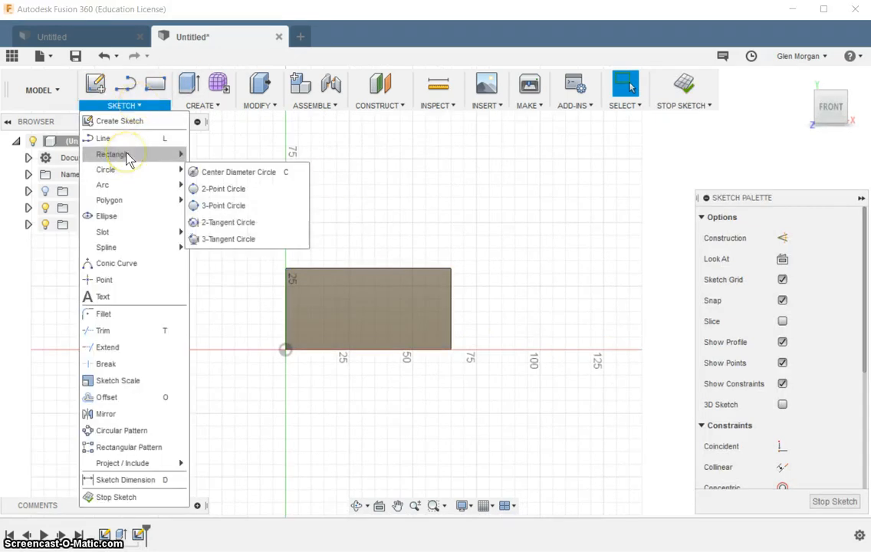
mouse_move(127, 153)
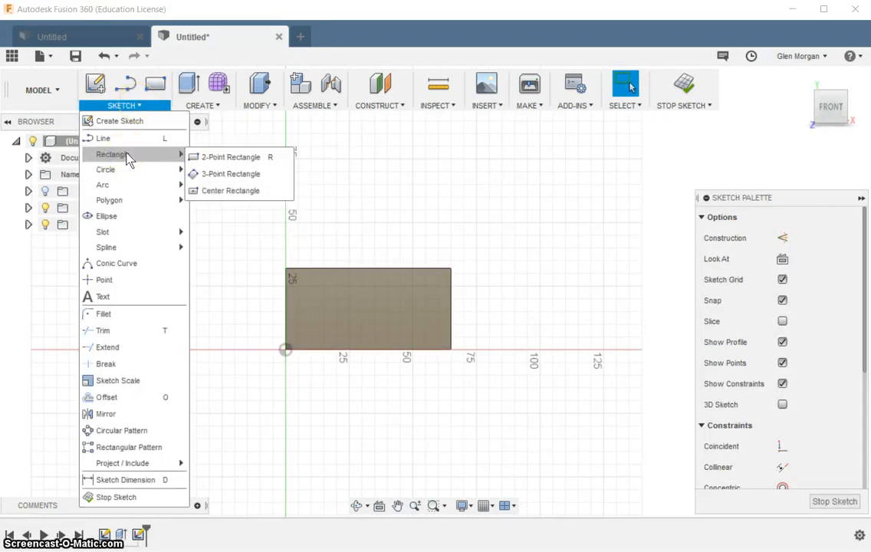
click(230, 157)
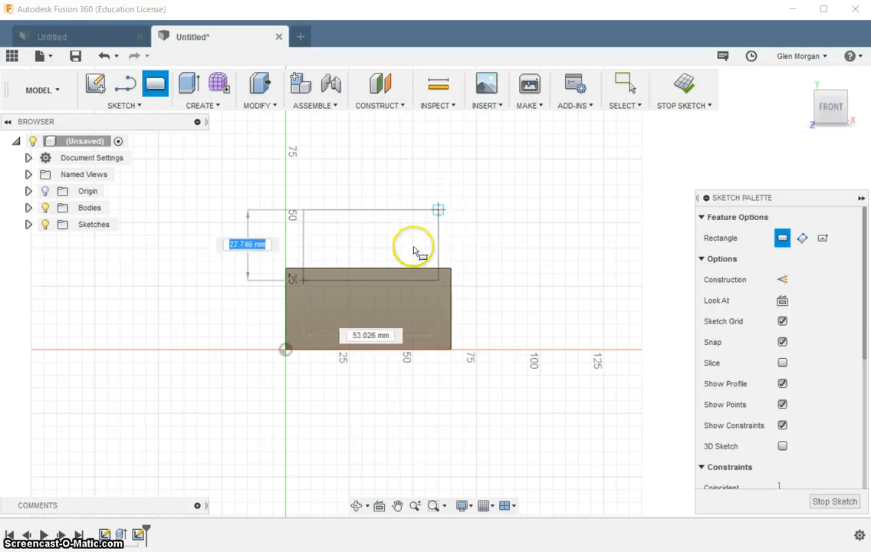
click(436, 330)
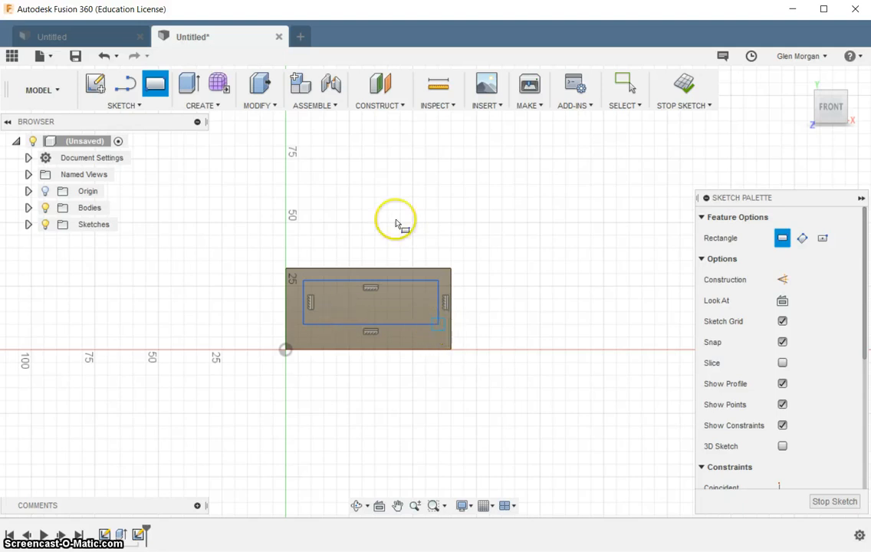
Dimension the gap between the left edges of the block face and the rectangle at 10 mm.
click(129, 105)
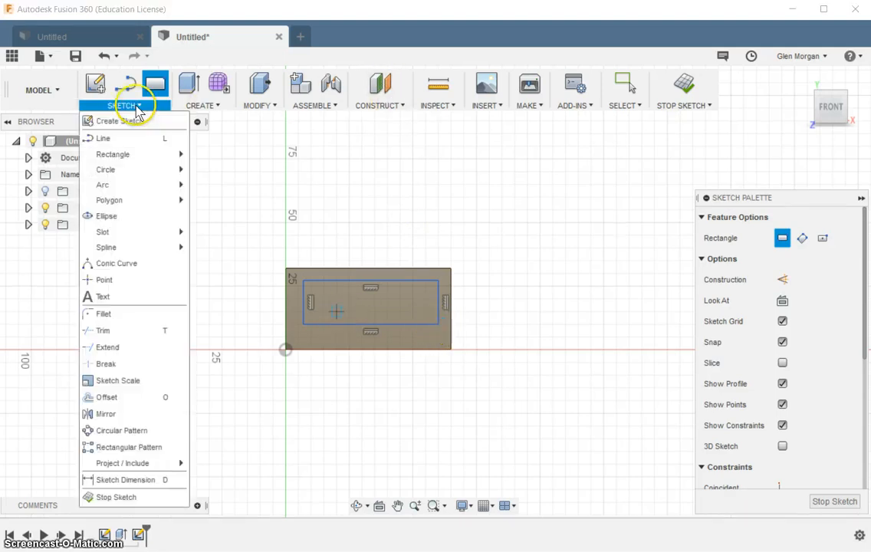
click(135, 481)
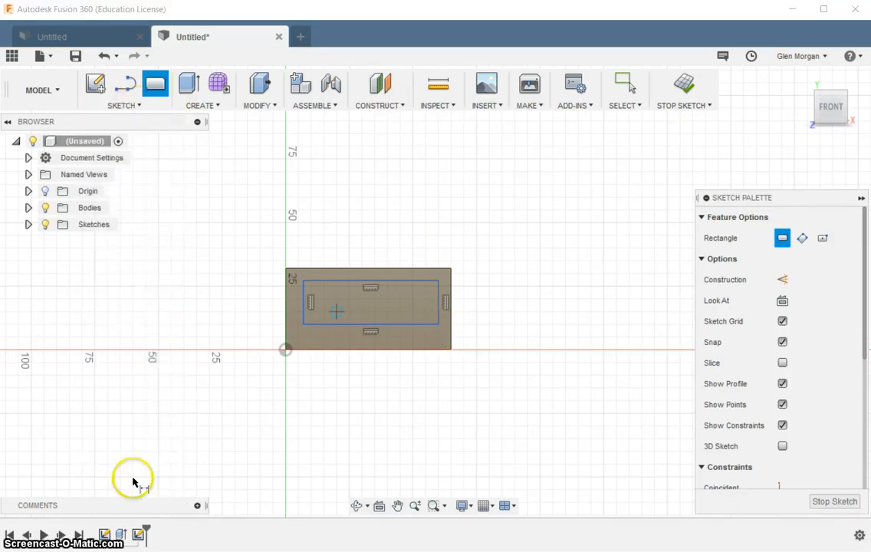
click(286, 308)
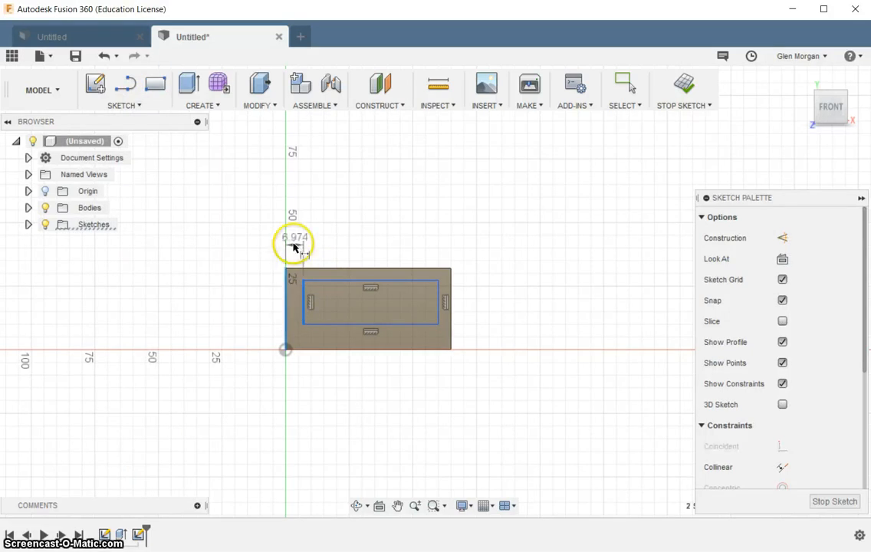
click(303, 241)
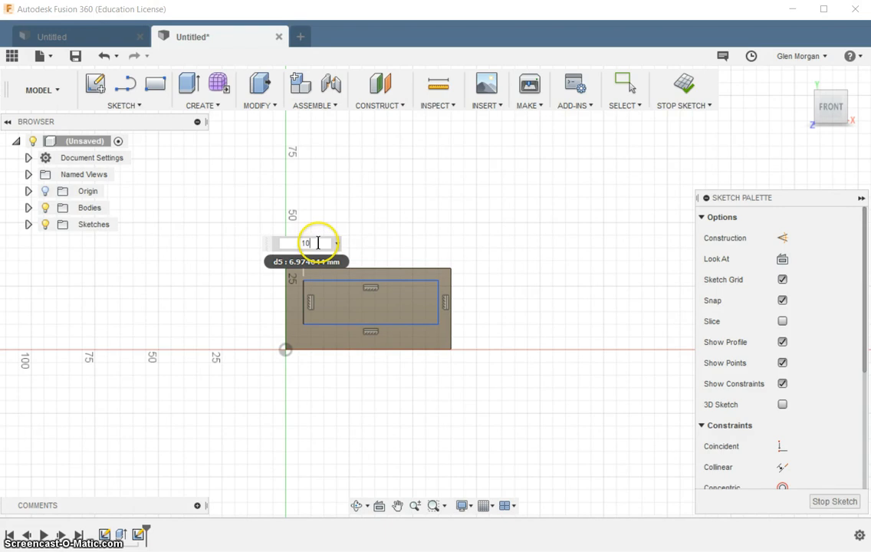
text(10)
key(Return)
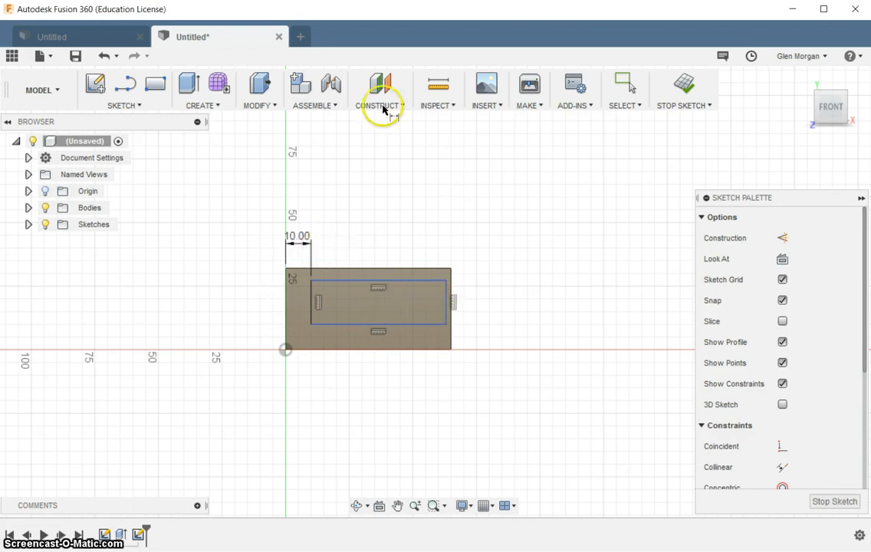
Dimension the gap between the right edges of the block face and the rectangle at 10 mm.
click(124, 105)
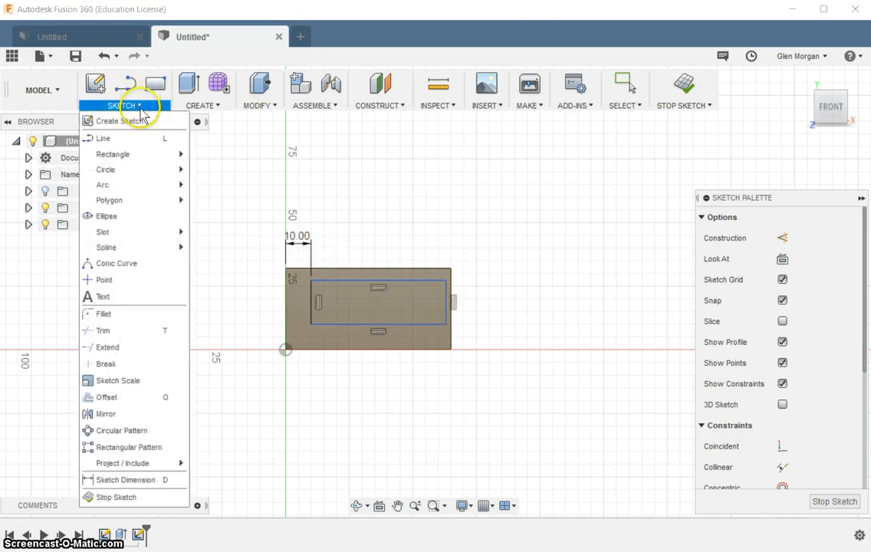
click(126, 481)
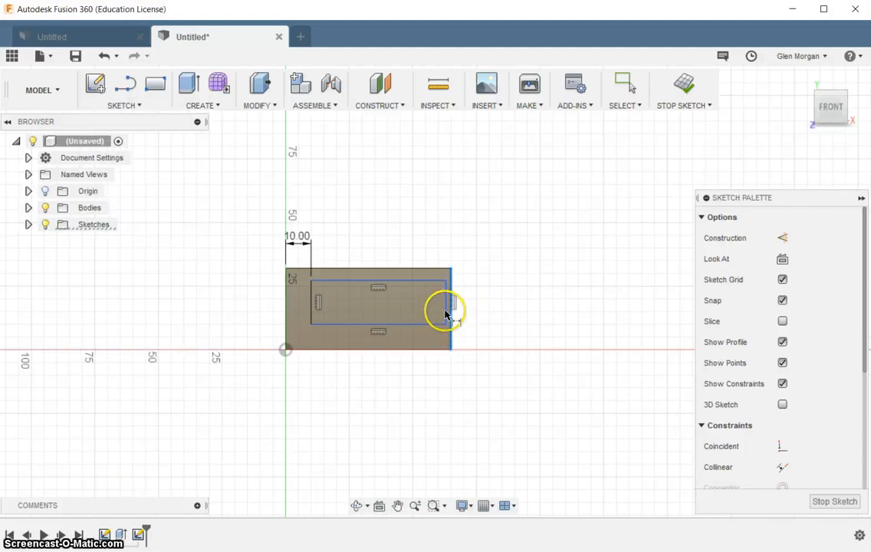
click(446, 313)
click(447, 239)
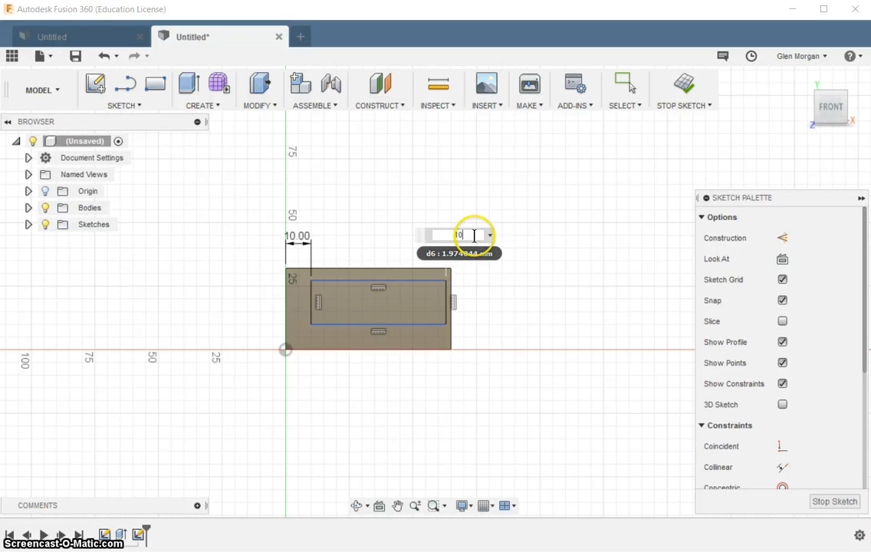
key(Return)
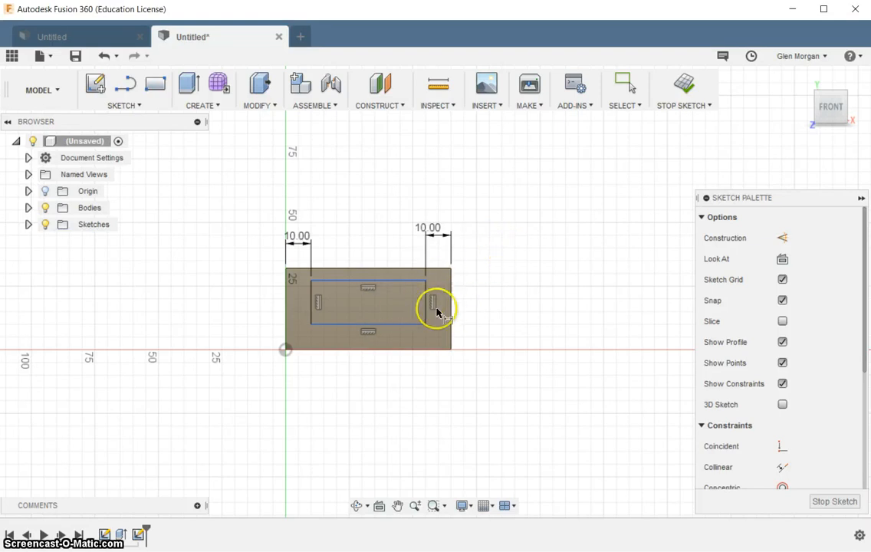
Dimension the gap between the bottom edges of the rectangle and the block face at 10 mm.
click(132, 107)
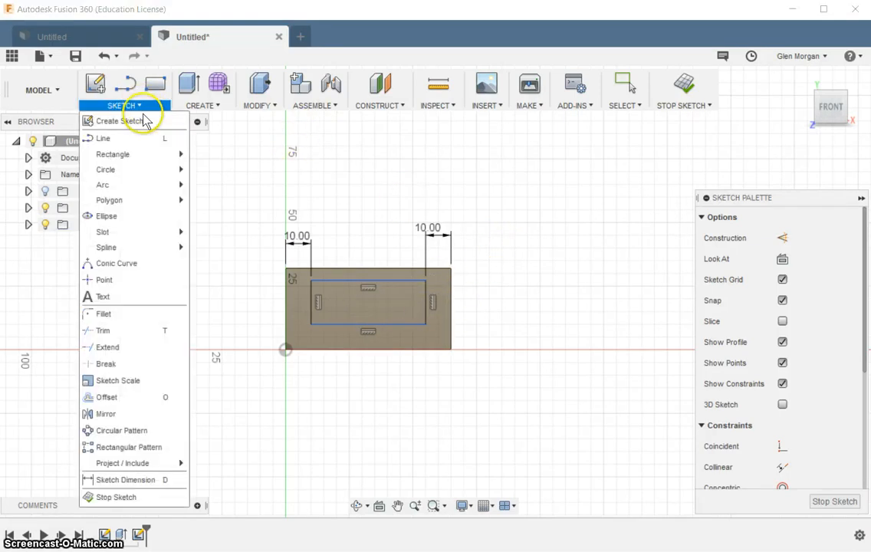
click(142, 481)
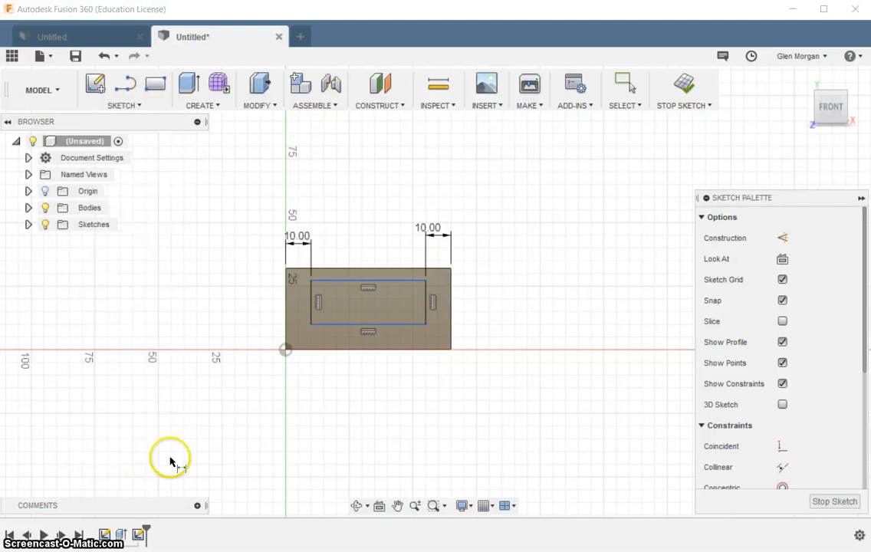
click(349, 324)
click(356, 352)
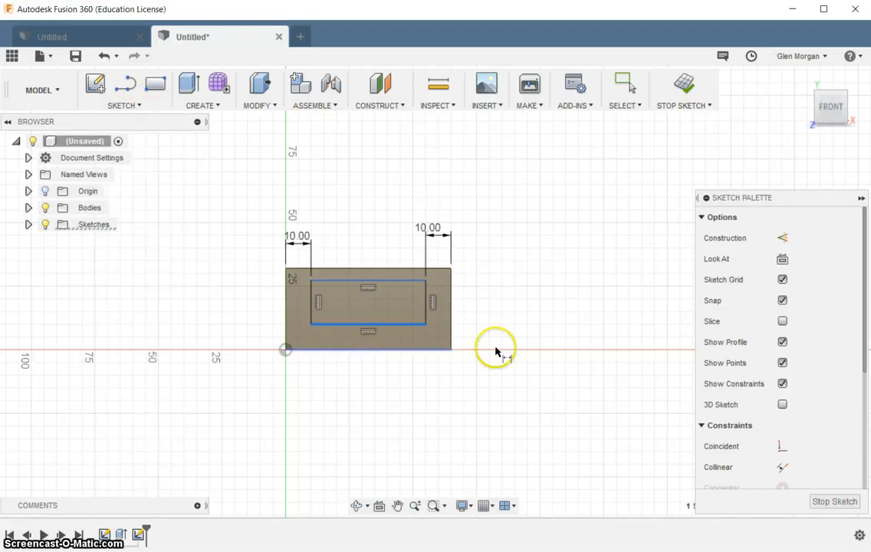
click(517, 345)
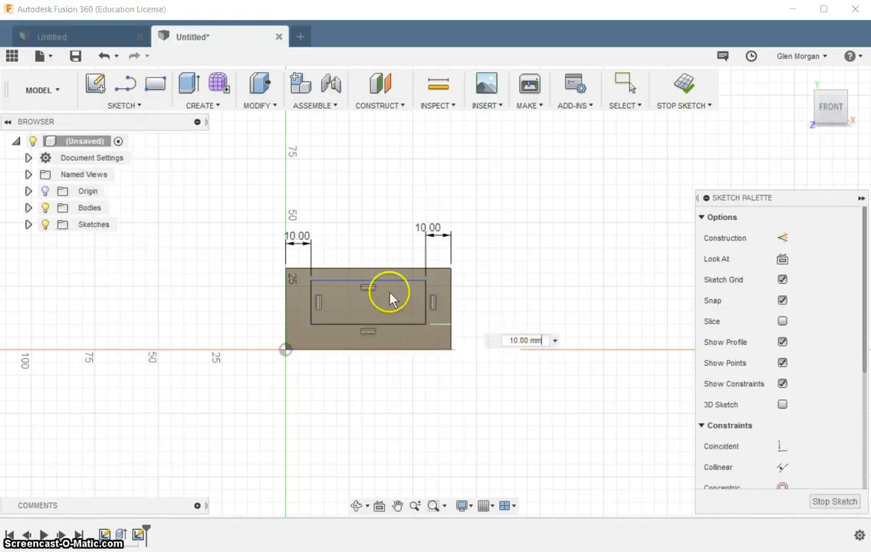
Dimension the gap between the top edges of the rectangle and the block face at 10 mm, and finish the sketch.
click(131, 105)
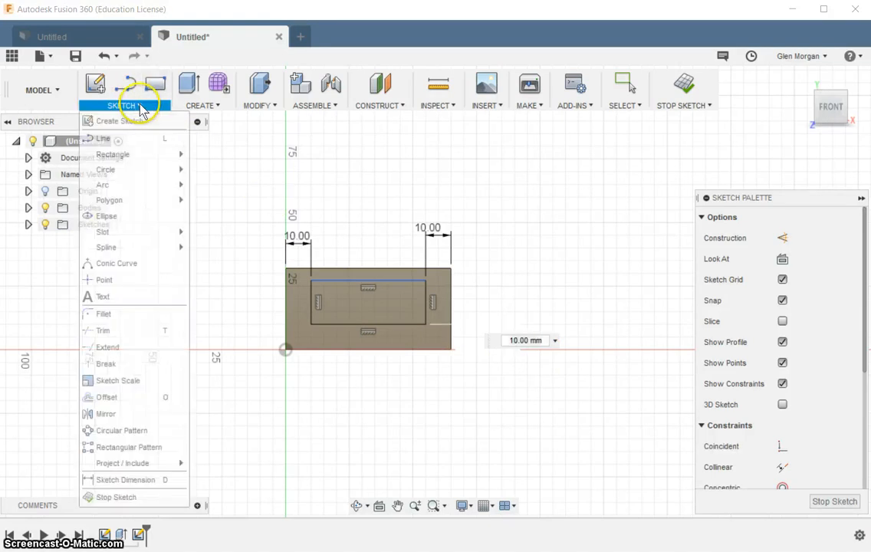
click(131, 480)
click(356, 280)
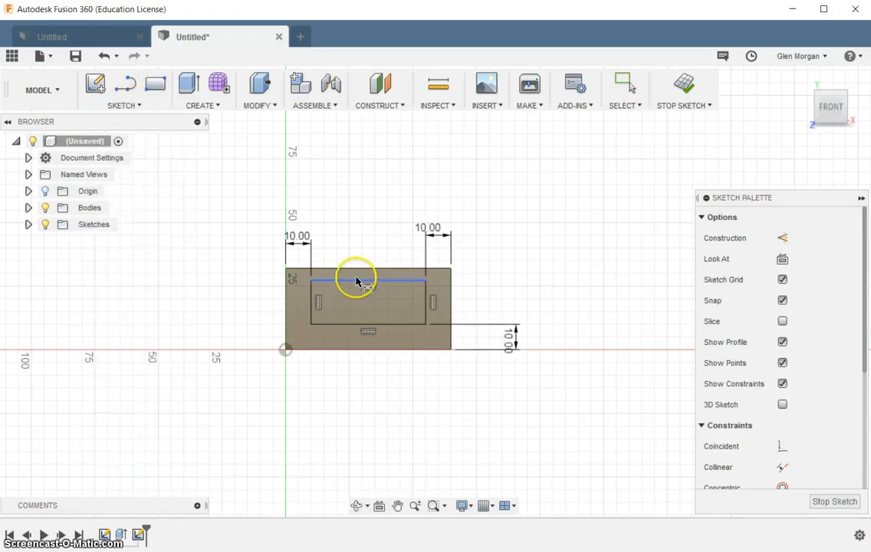
click(360, 270)
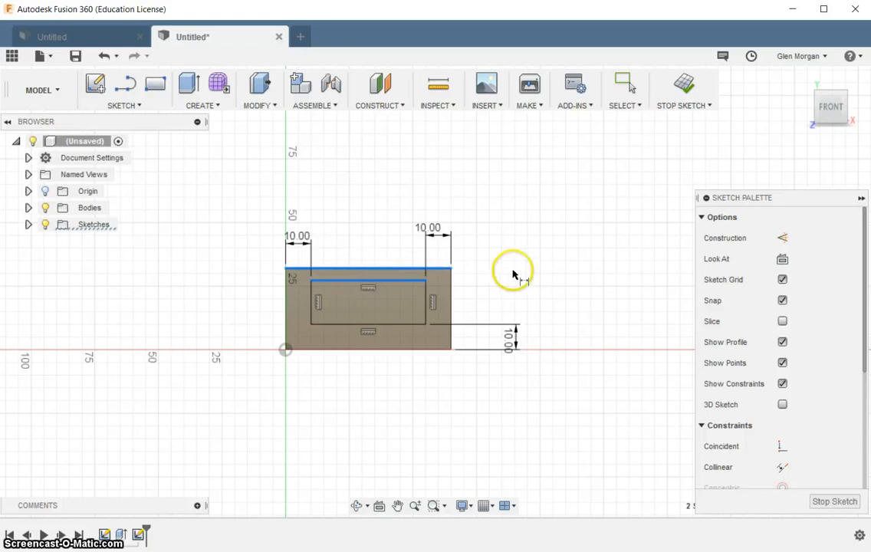
click(514, 277)
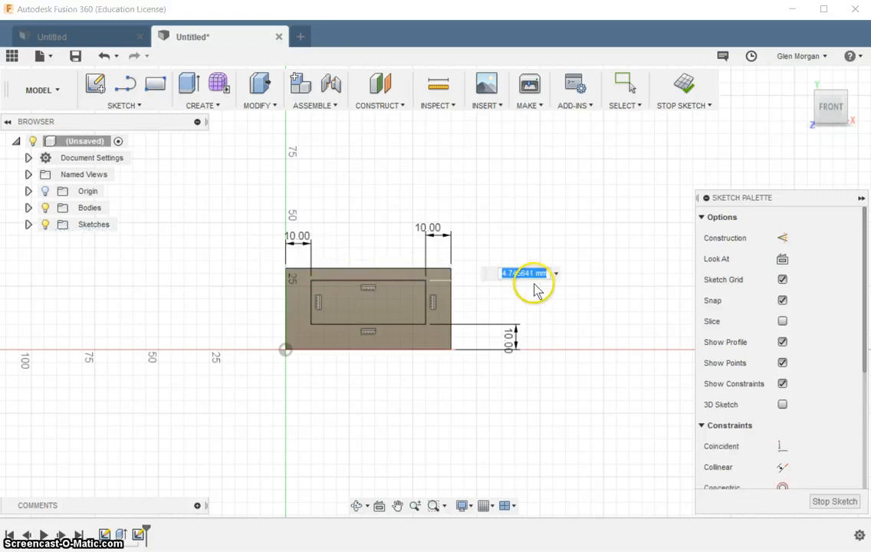
text(10)
key(Return)
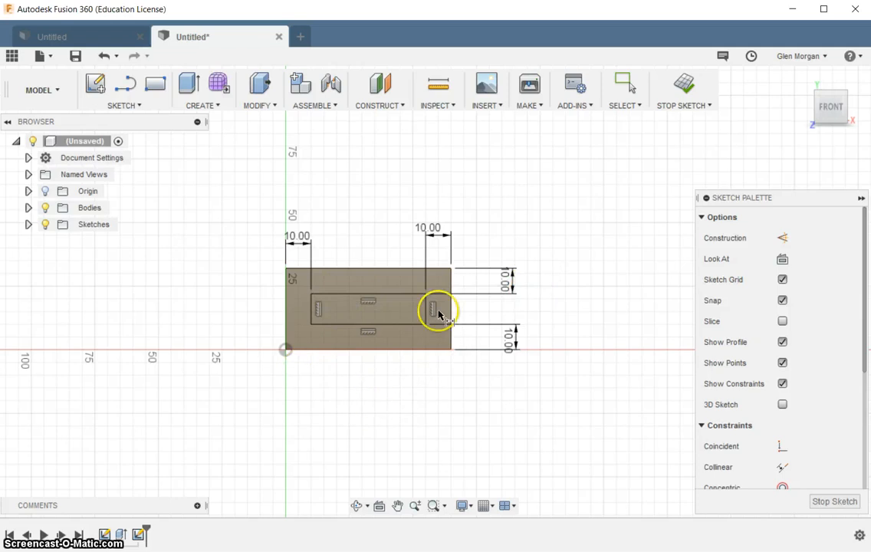
click(348, 323)
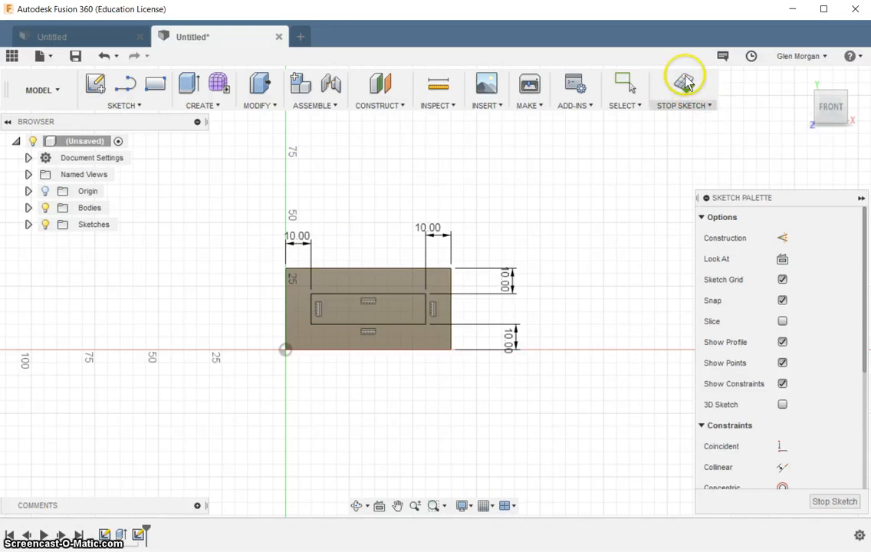
click(686, 90)
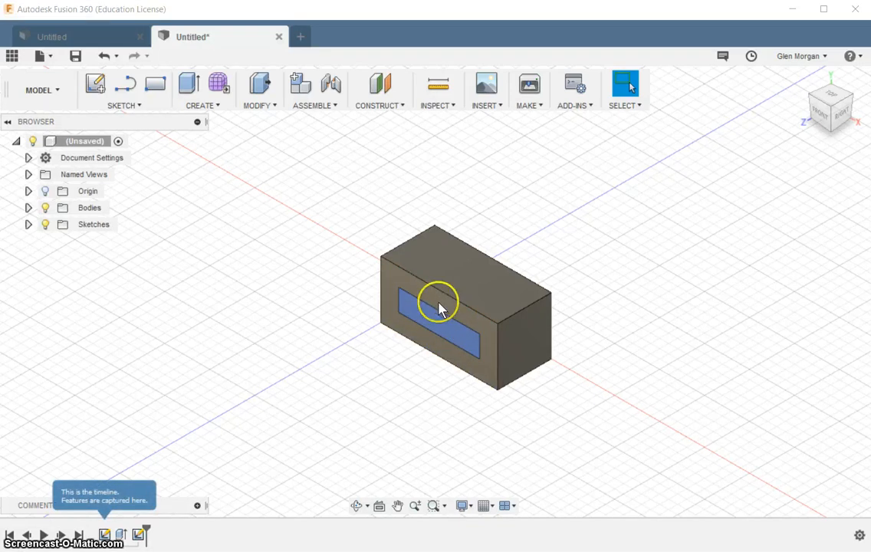
Extrude the rectangle profile 40 mm outward from the block's front face.
click(209, 105)
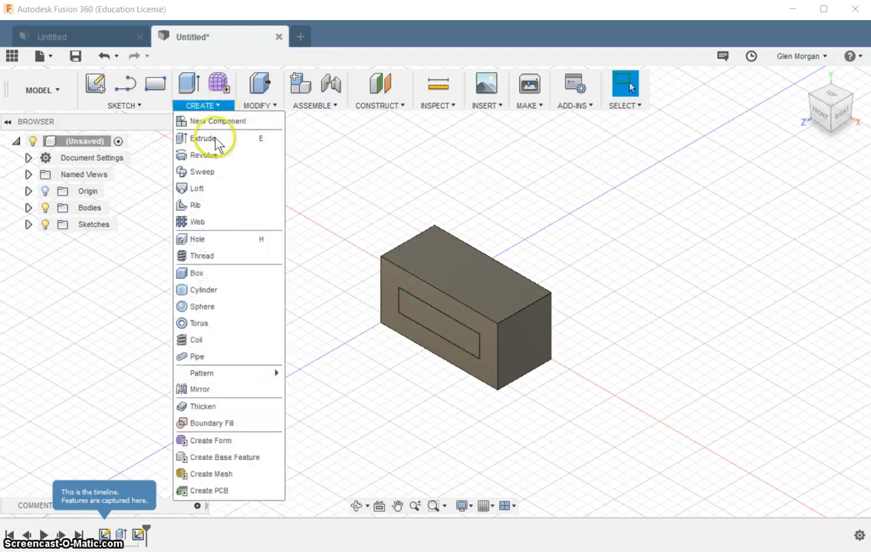
click(205, 140)
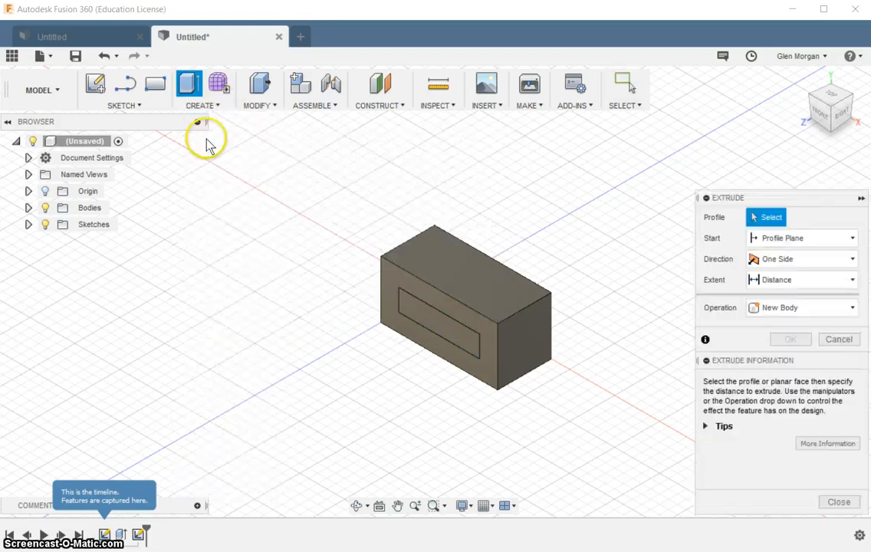
click(433, 325)
drag(416, 328, 351, 361)
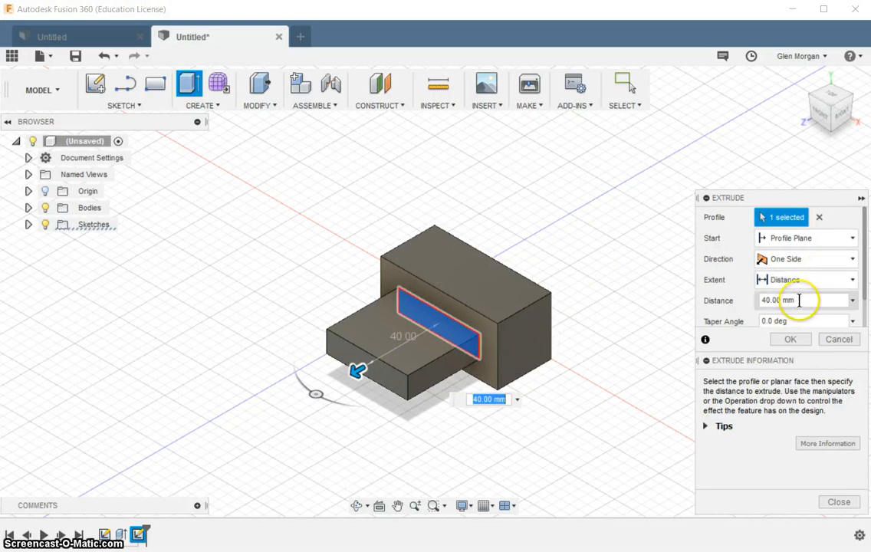
click(789, 339)
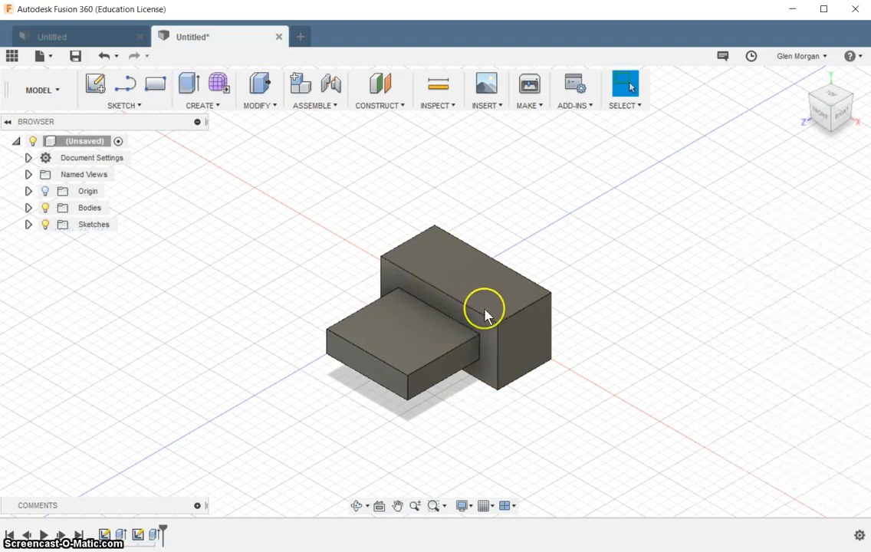
click(356, 505)
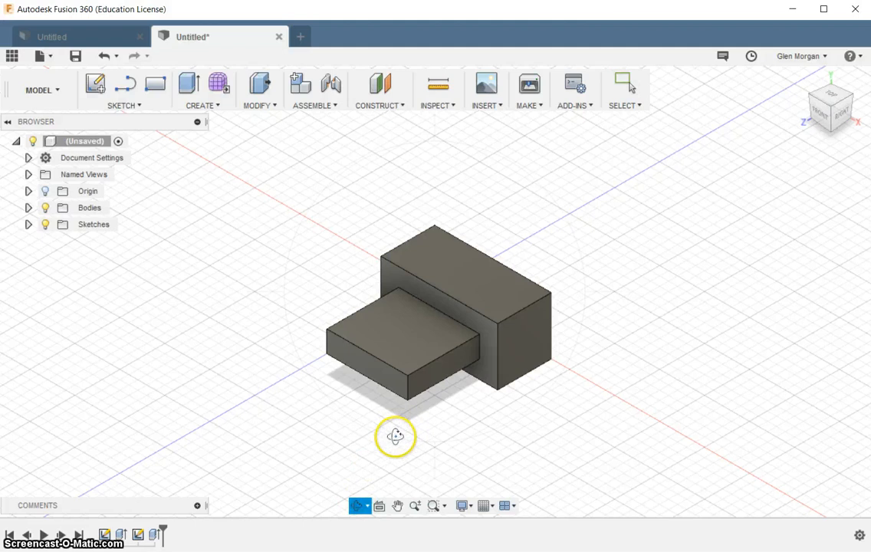
mouse_move(394, 437)
mouse_down()
mouse_move(448, 431)
mouse_move(394, 428)
mouse_up()
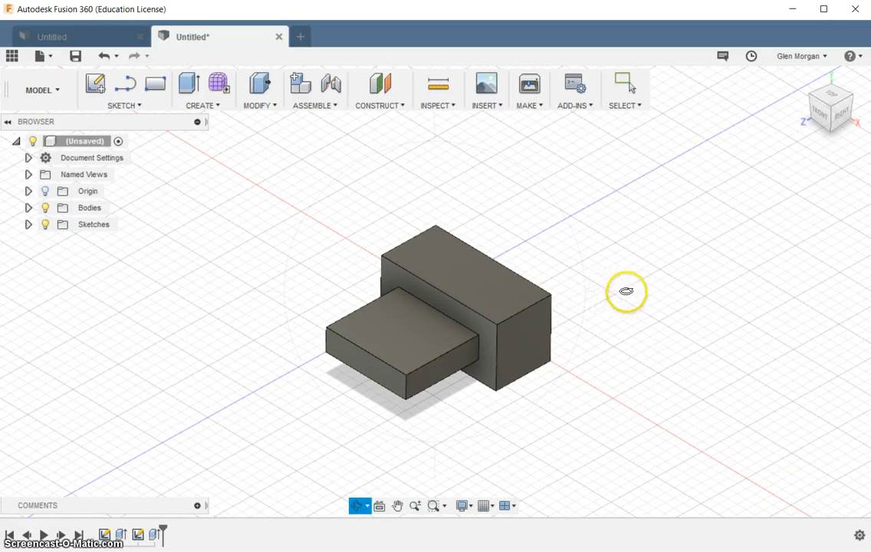
drag(626, 291, 633, 291)
drag(681, 270, 634, 258)
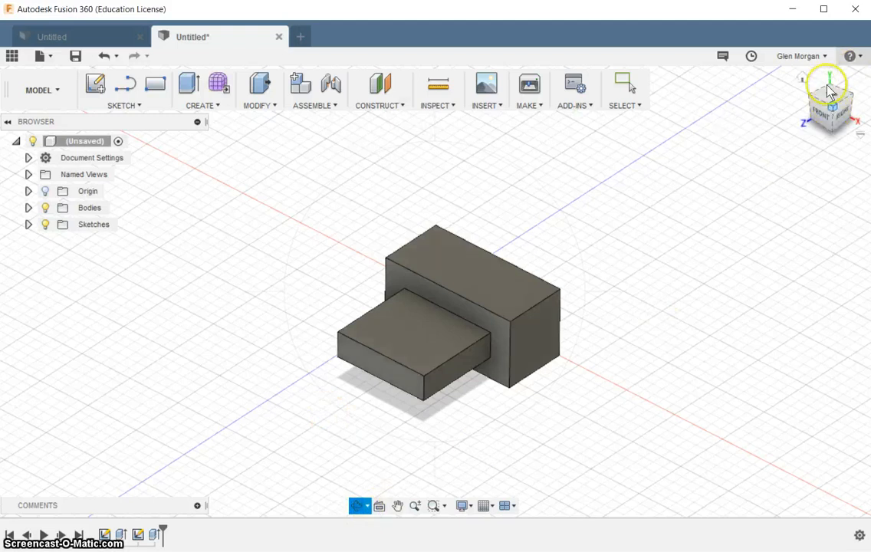
Fillet the top edge of the larger block's left face with a constant radius of 5 mm.
click(803, 90)
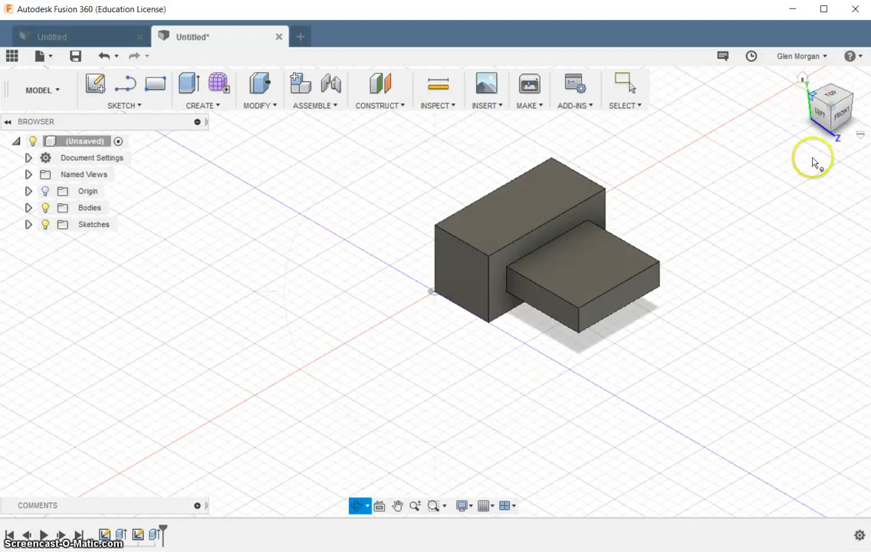
click(854, 100)
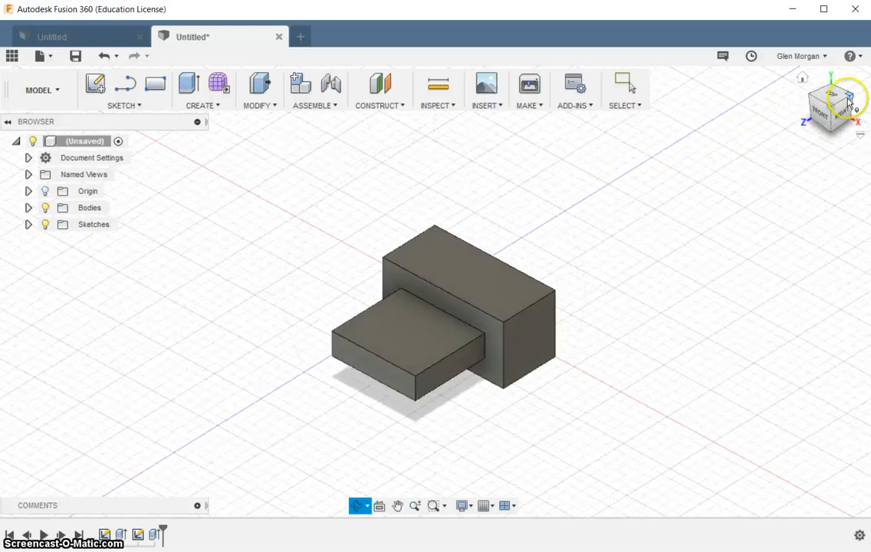
click(811, 97)
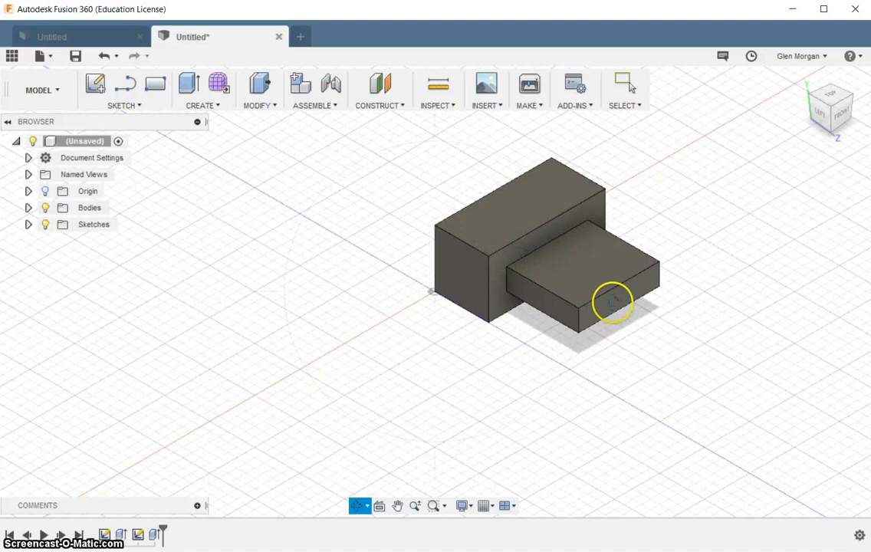
click(218, 108)
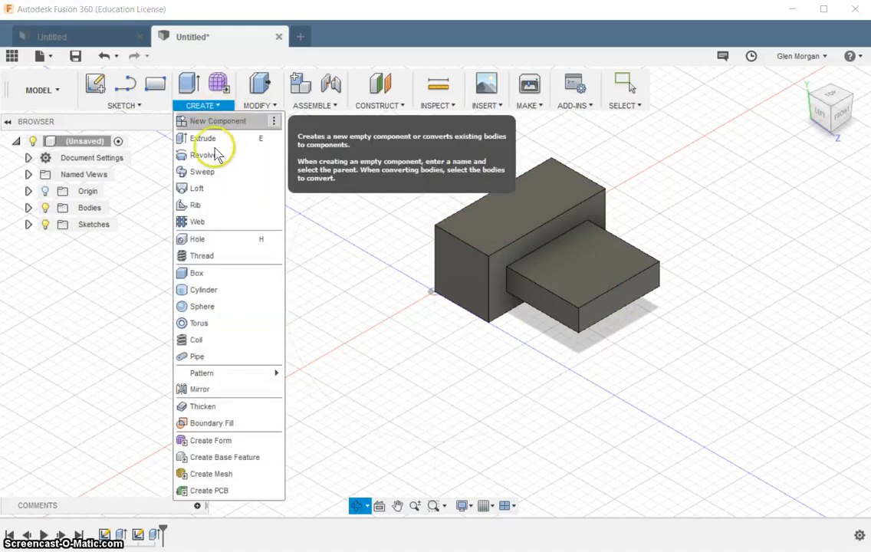
click(270, 108)
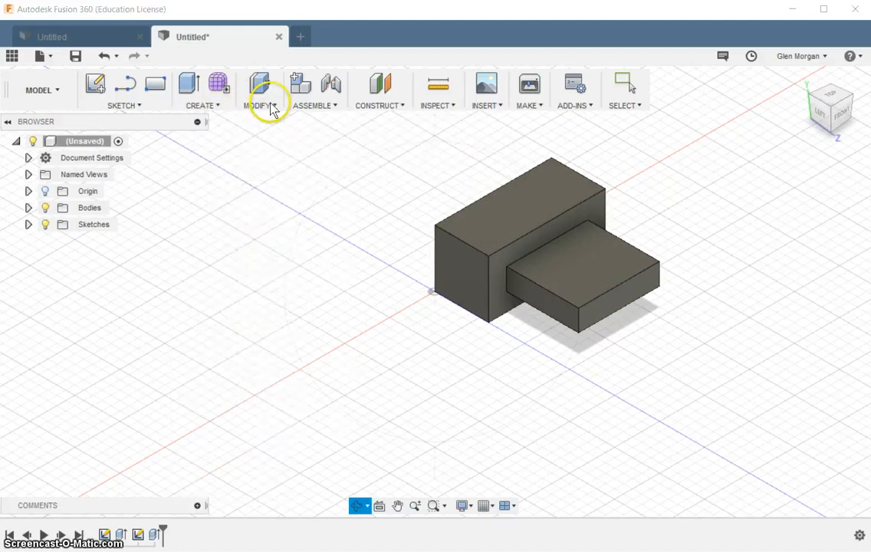
click(272, 107)
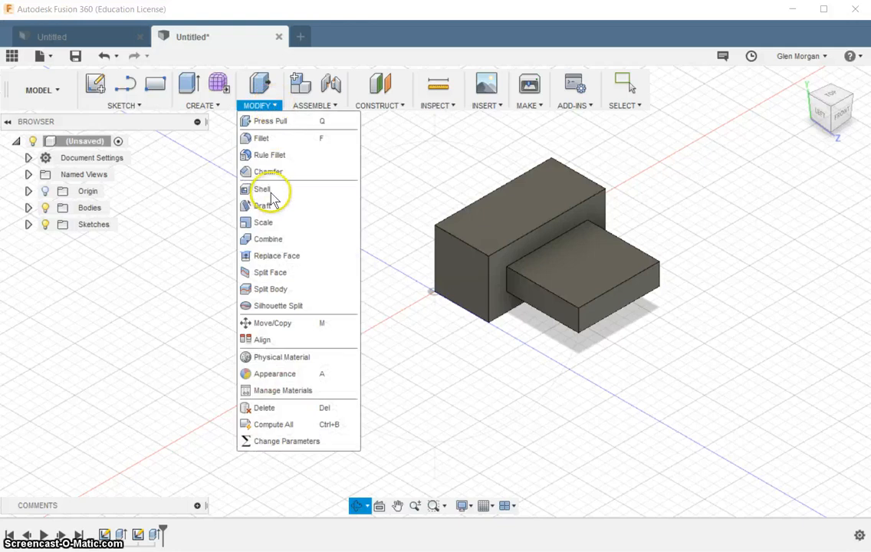
click(270, 138)
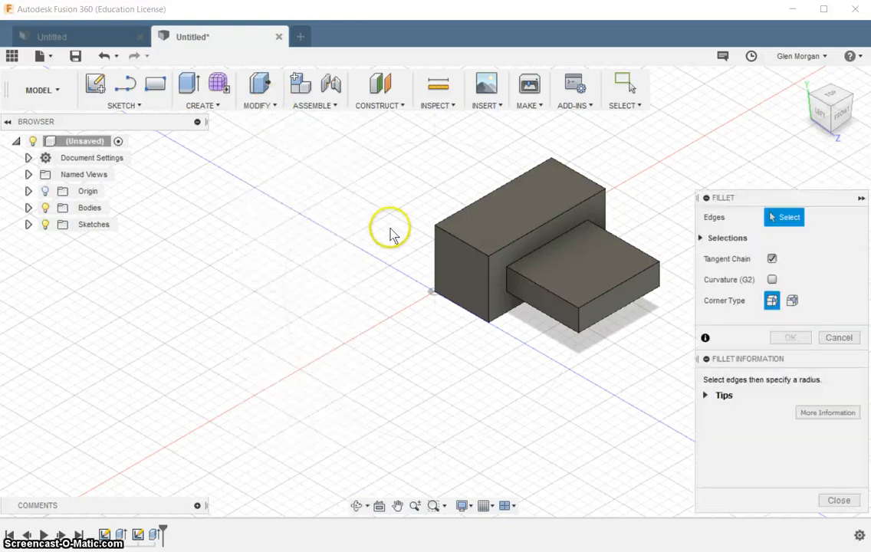
click(462, 245)
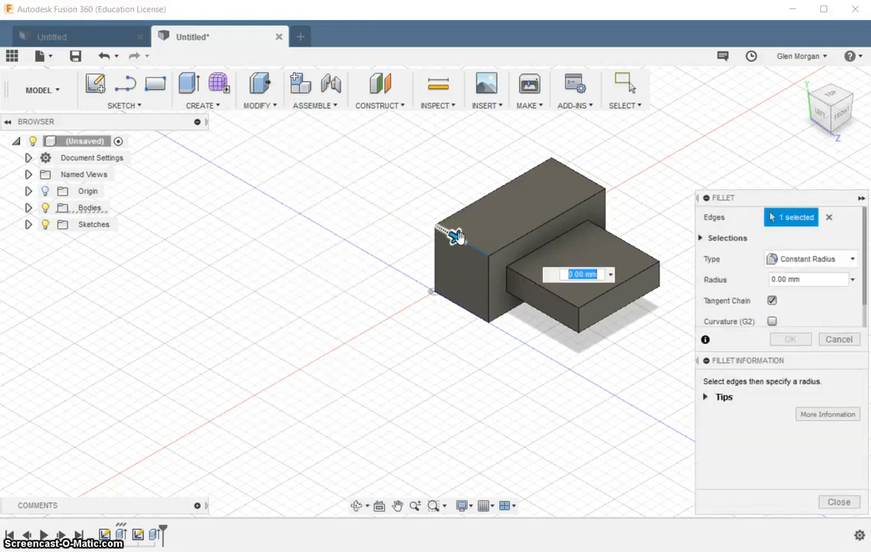
click(787, 280)
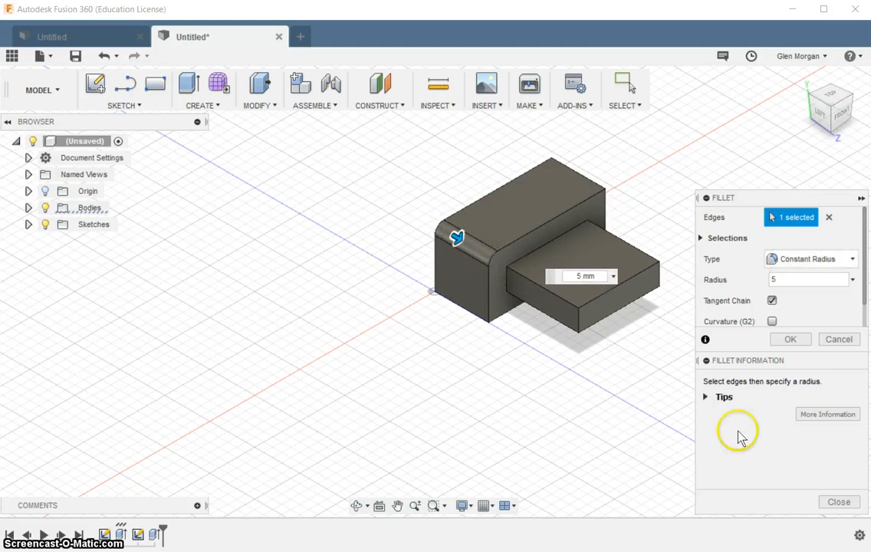
click(787, 340)
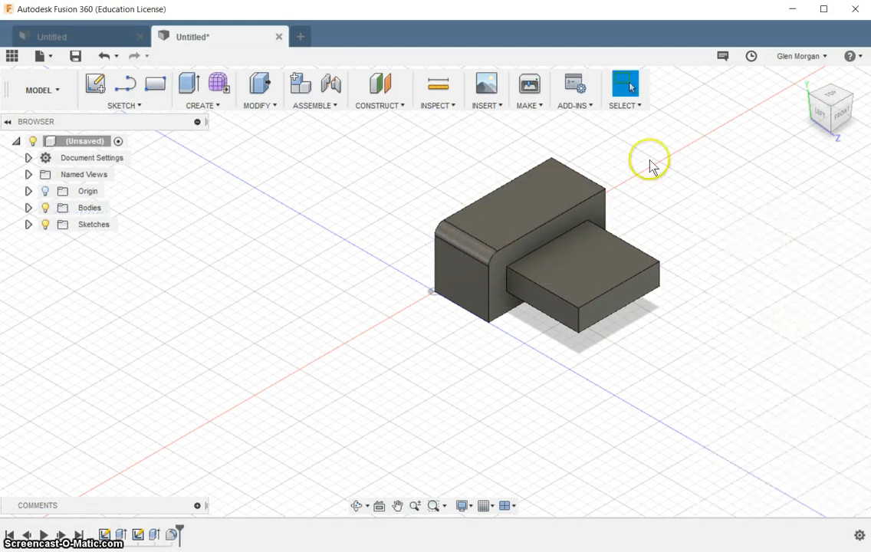
Fillet the bottom edge of the larger block's left face with a 5 mm radius.
click(580, 176)
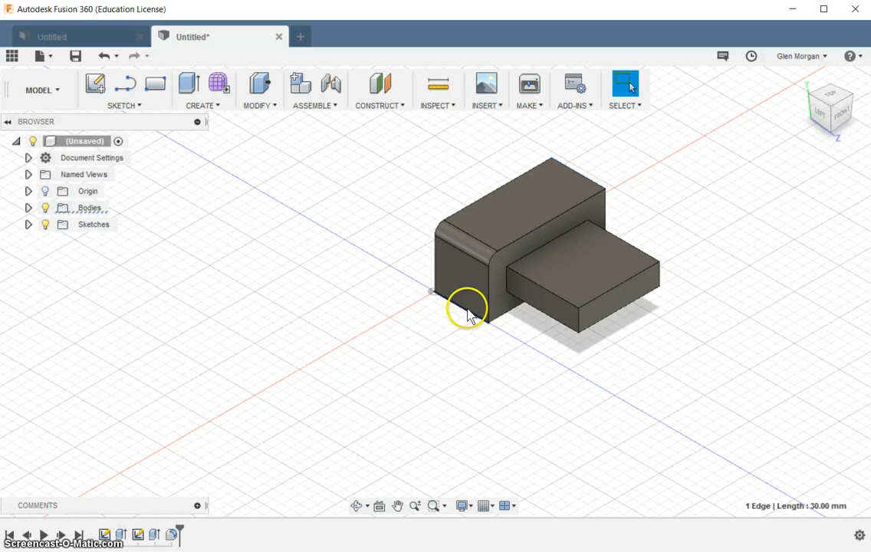
click(271, 106)
click(268, 138)
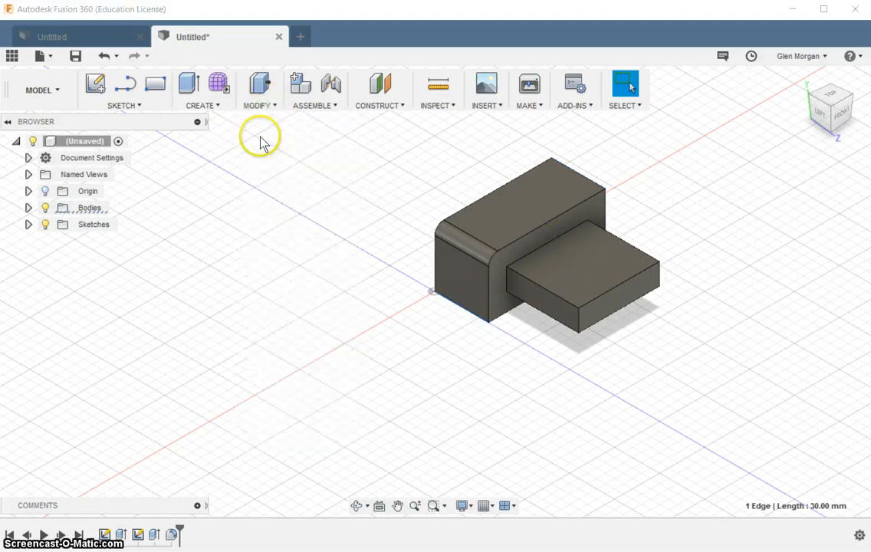
click(810, 287)
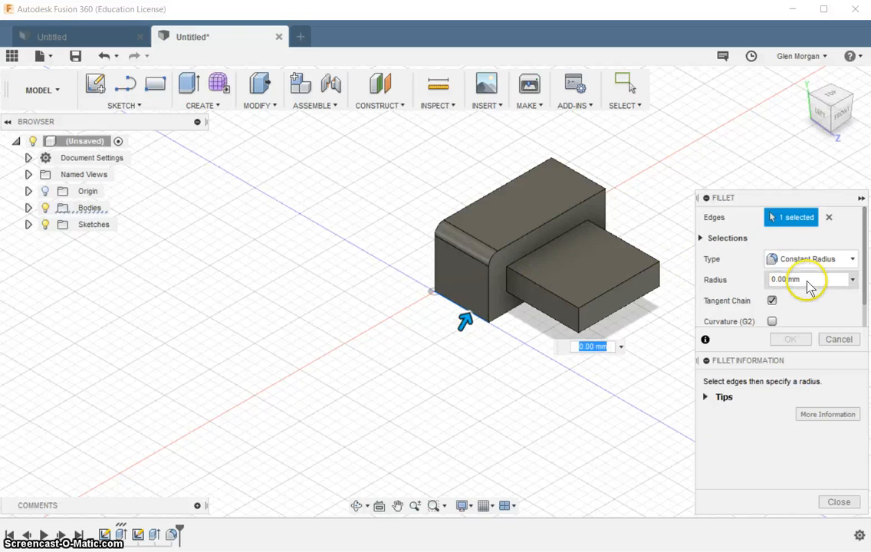
double_click(805, 281)
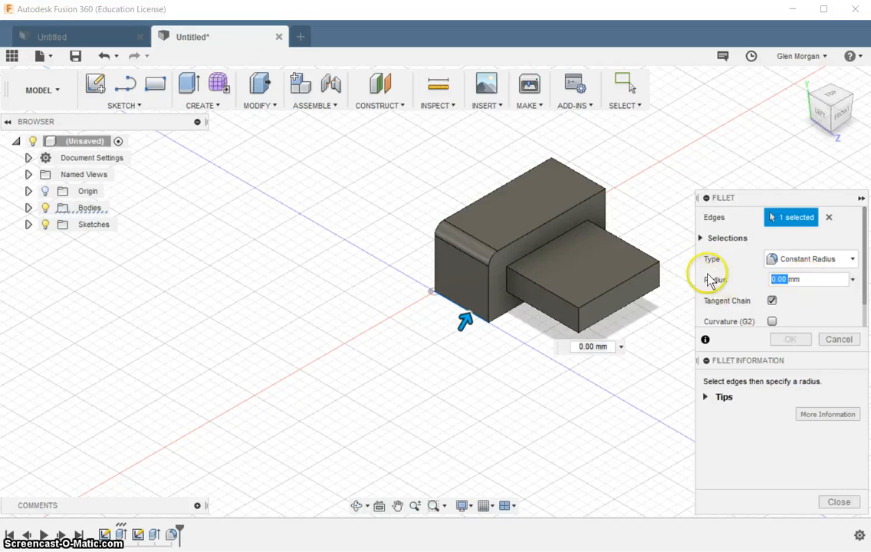
text(5mm)
click(792, 339)
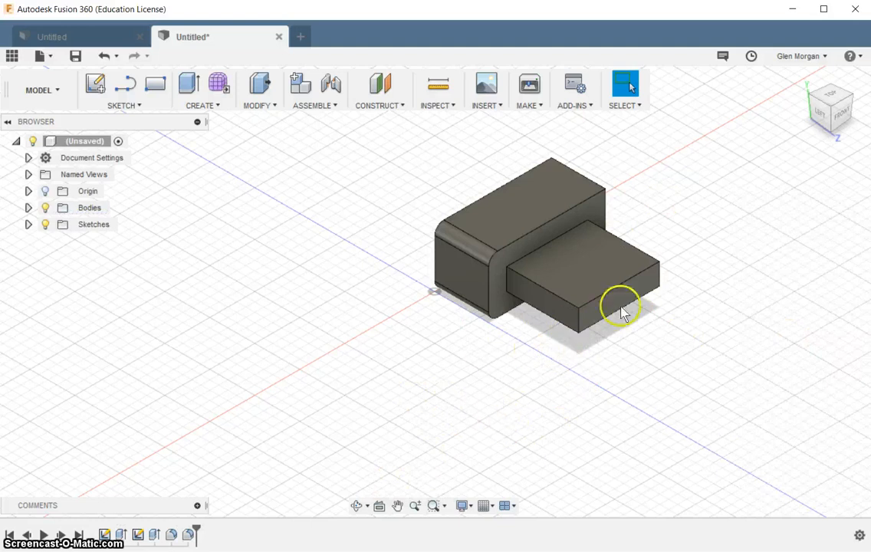
Chamfer the top edge of the larger block's right face with an equal distance of 5 mm.
click(851, 99)
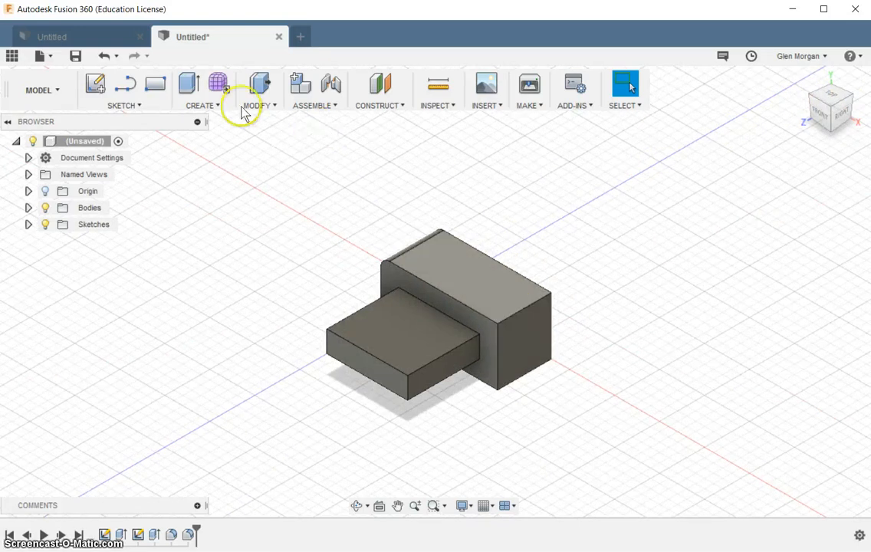
click(268, 105)
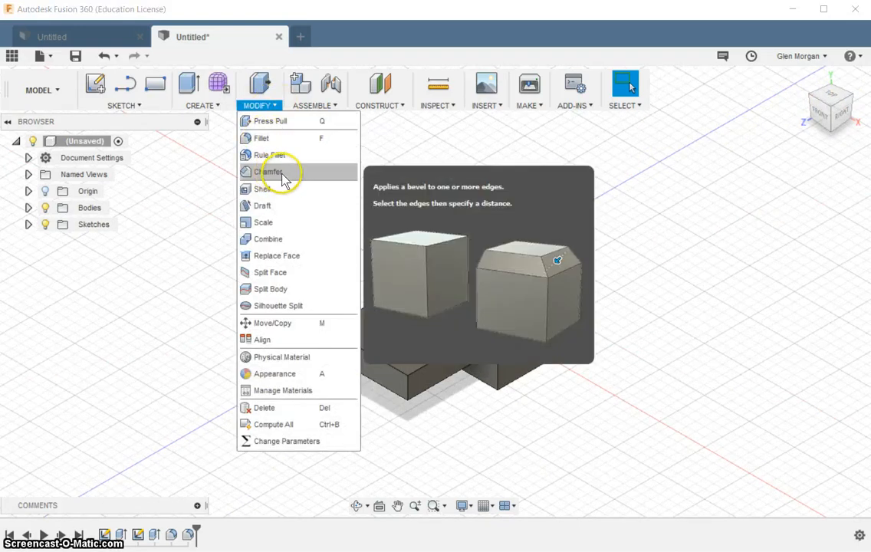
click(270, 172)
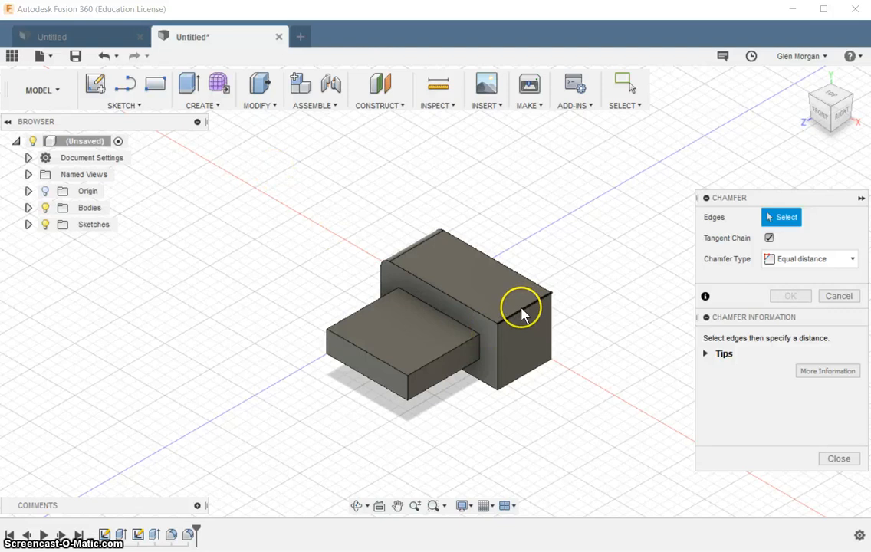
click(522, 309)
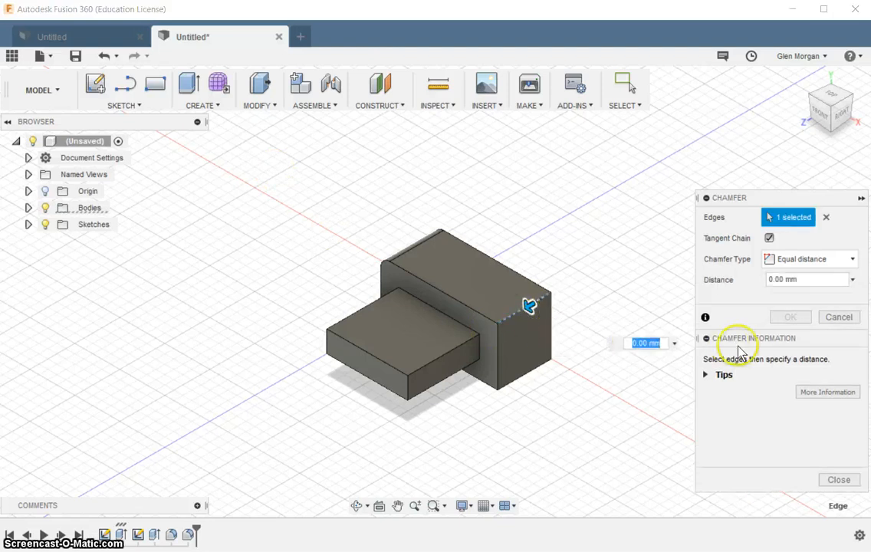
text(5)
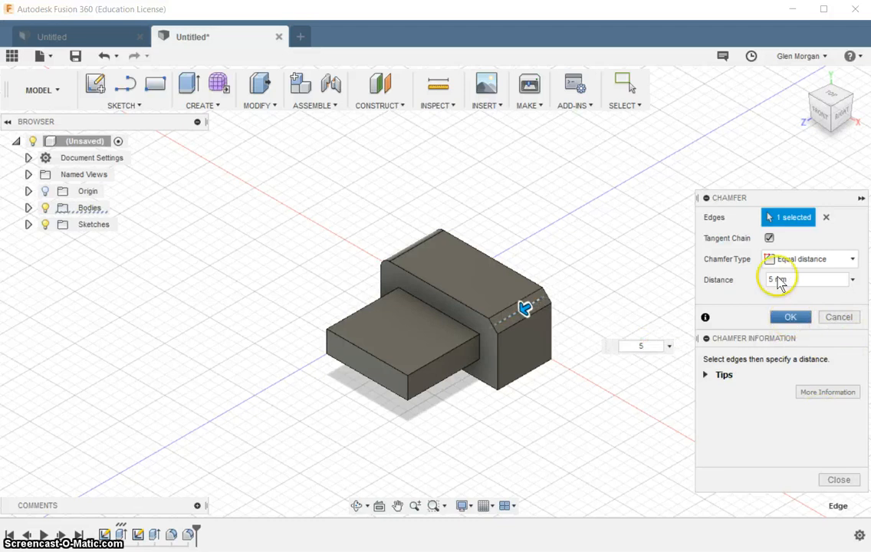
click(853, 260)
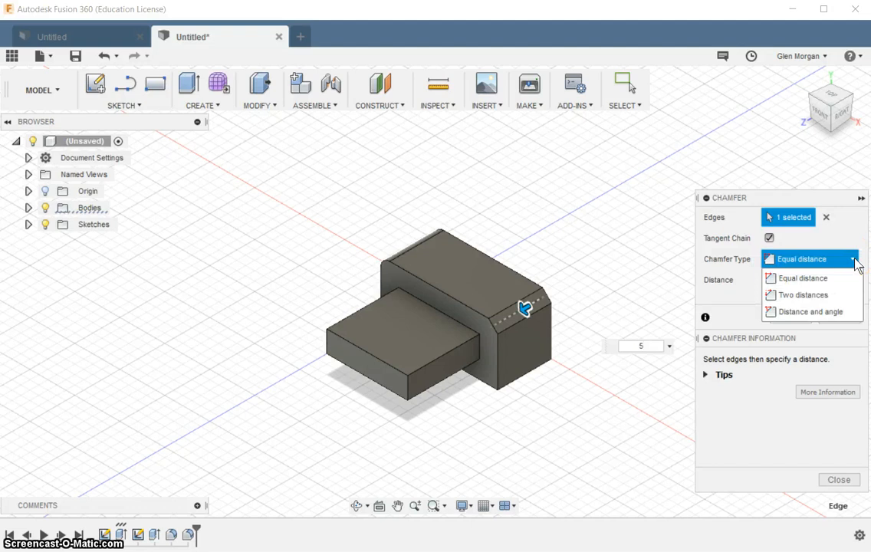
click(845, 261)
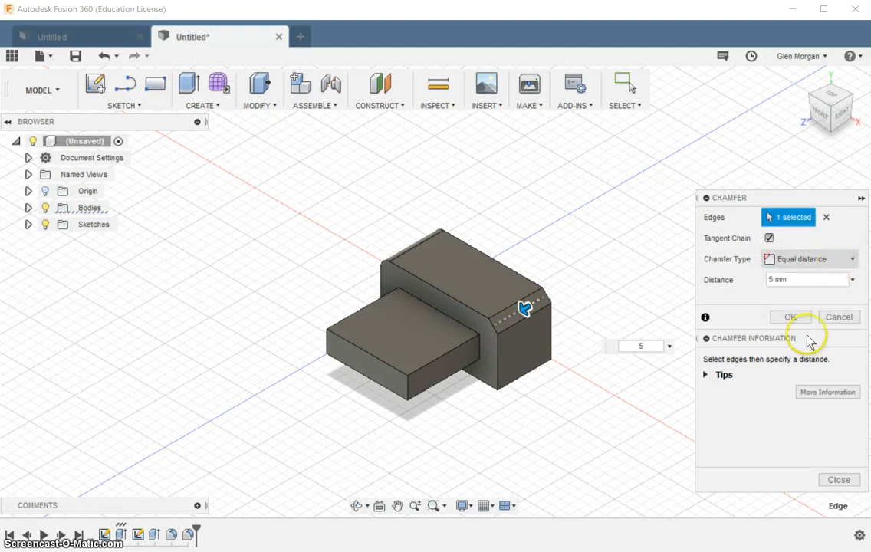
click(789, 317)
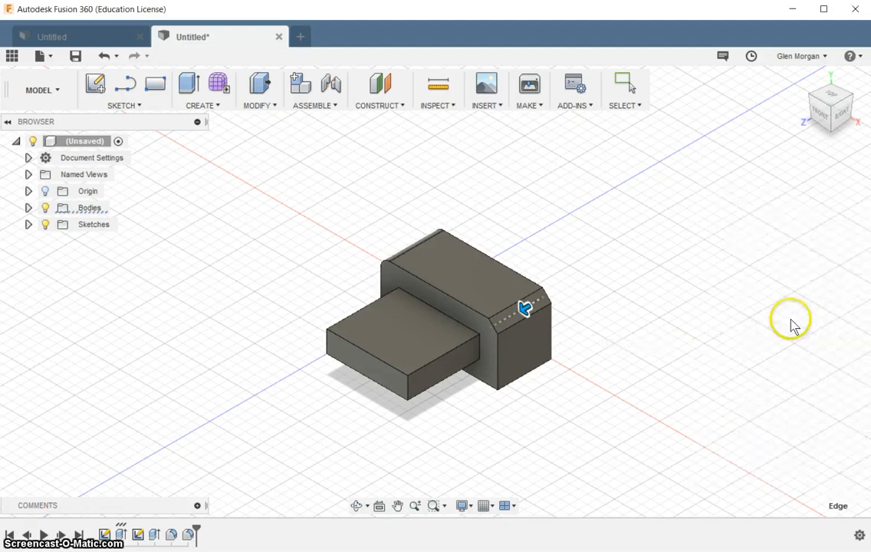